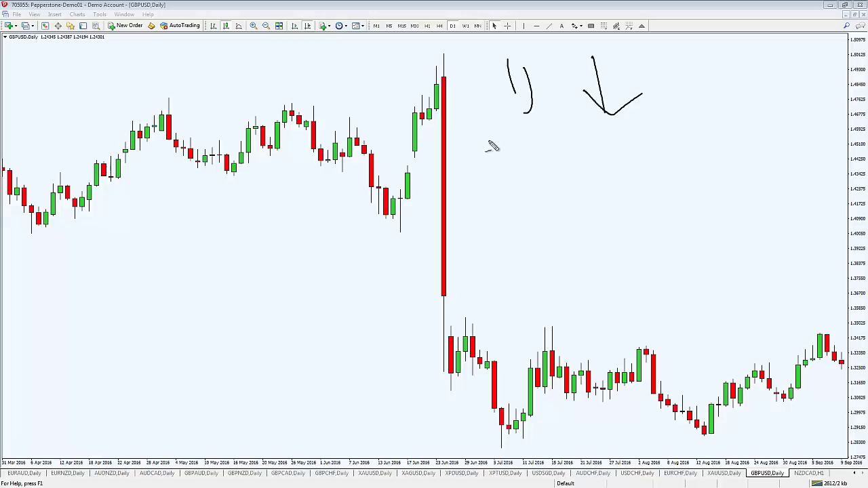
- Write '2) Resistance' and draw a resistance line across the recent highs
{"action": "left_click_drag", "start_coordinate": [475, 141], "coordinate": [473, 173]}
{"action": "mouse_move", "coordinate": [507, 138]}
{"action": "left_mouse_down"}
{"action": "mouse_move", "coordinate": [506, 178]}
{"action": "mouse_move", "coordinate": [473, 173]}
{"action": "left_mouse_up"}
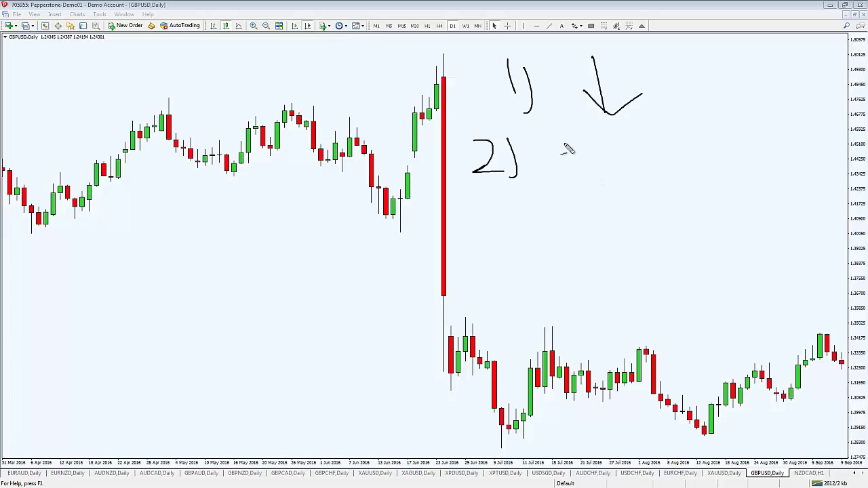
{"action": "mouse_move", "coordinate": [560, 141]}
{"action": "left_mouse_down"}
{"action": "mouse_move", "coordinate": [600, 158]}
{"action": "mouse_move", "coordinate": [629, 185]}
{"action": "mouse_move", "coordinate": [664, 162]}
{"action": "mouse_move", "coordinate": [753, 207]}
{"action": "mouse_move", "coordinate": [797, 209]}
{"action": "mouse_move", "coordinate": [838, 237]}
{"action": "left_mouse_up"}
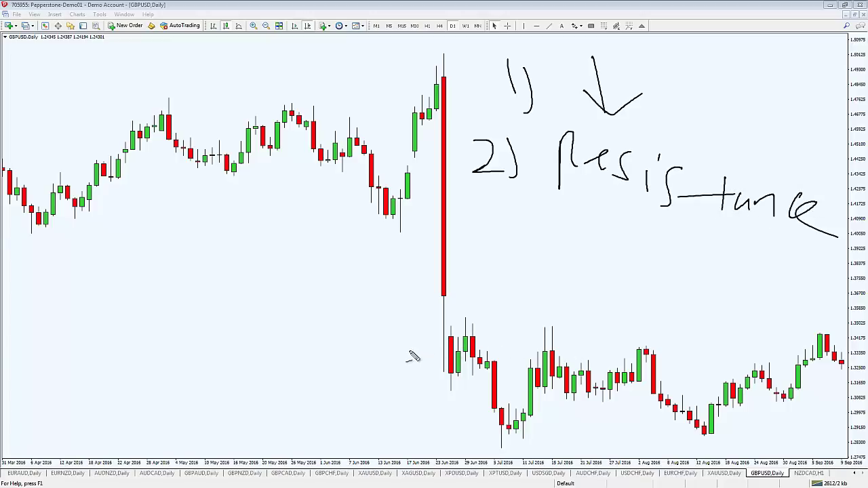
{"action": "left_click_drag", "start_coordinate": [390, 358], "coordinate": [823, 345]}
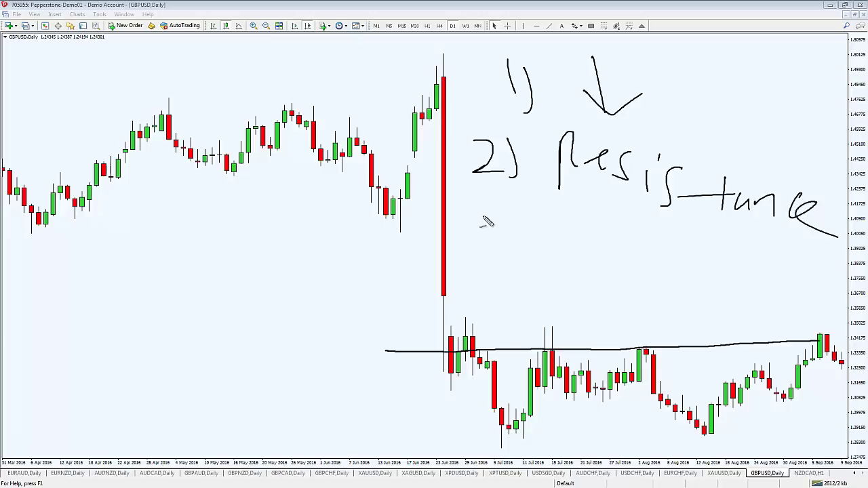
- Write '3) Trigger' below, marking the latest candles testing resistance
{"action": "left_click_drag", "start_coordinate": [481, 217], "coordinate": [495, 255]}
{"action": "left_click_drag", "start_coordinate": [523, 218], "coordinate": [523, 255]}
{"action": "left_click_drag", "start_coordinate": [843, 325], "coordinate": [833, 337]}
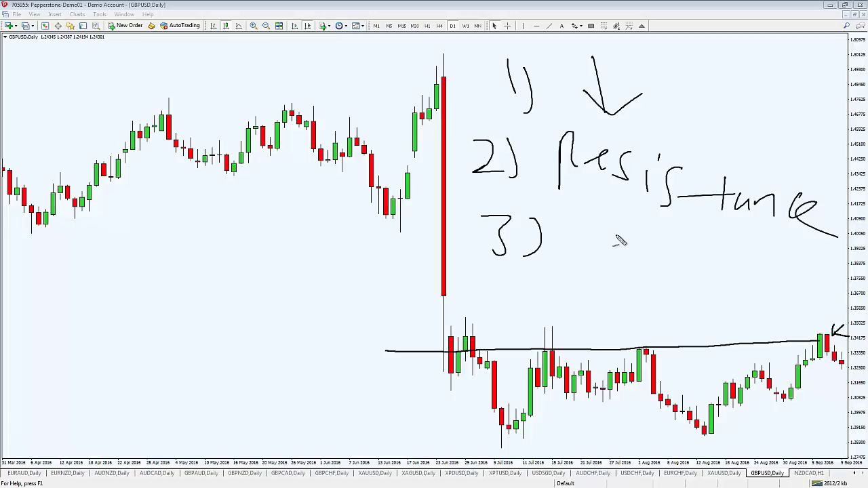
{"action": "mouse_move", "coordinate": [590, 236]}
{"action": "left_mouse_down"}
{"action": "mouse_move", "coordinate": [623, 236]}
{"action": "mouse_move", "coordinate": [622, 262]}
{"action": "mouse_move", "coordinate": [773, 268]}
{"action": "left_mouse_up"}
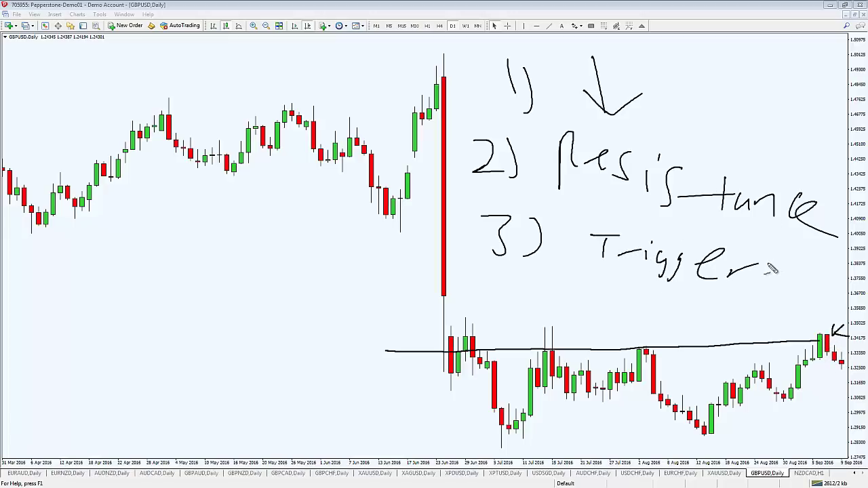
- Tick the downtrend, Resistance and Trigger steps, then erase all annotations from the chart
{"action": "mouse_move", "coordinate": [710, 95]}
{"action": "left_mouse_down"}
{"action": "mouse_move", "coordinate": [739, 118]}
{"action": "mouse_move", "coordinate": [805, 90]}
{"action": "left_mouse_up"}
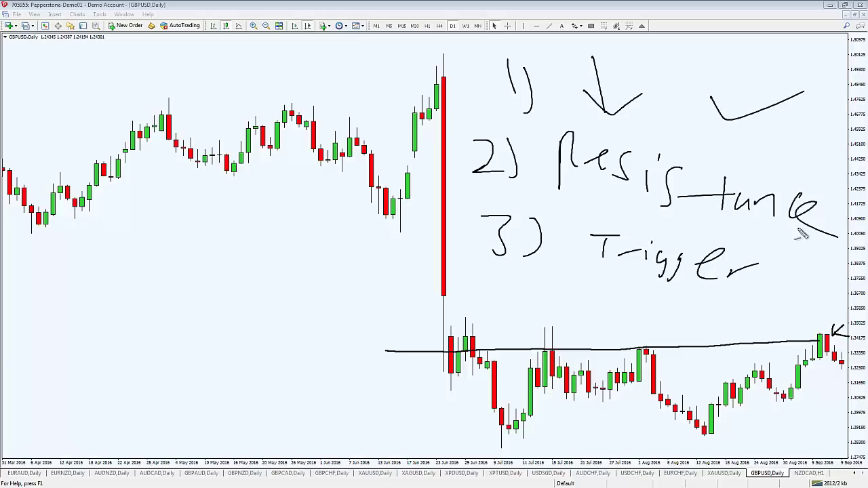
{"action": "left_click_drag", "start_coordinate": [790, 224], "coordinate": [862, 192]}
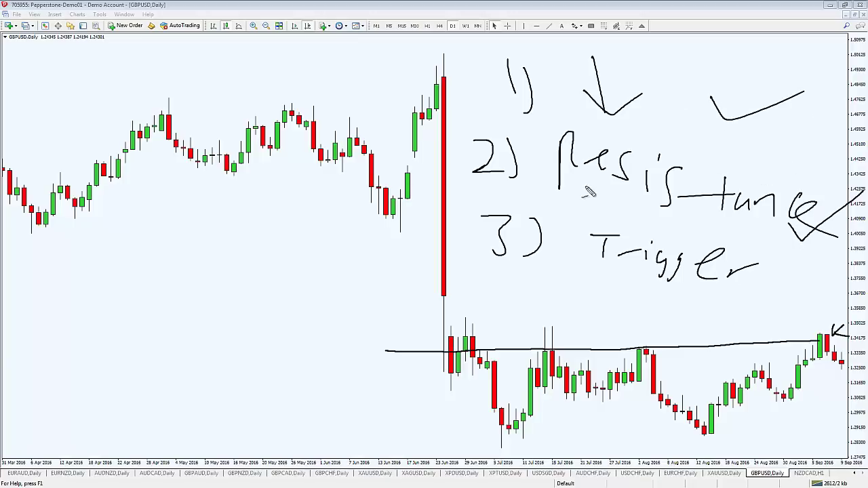
{"action": "left_click_drag", "start_coordinate": [756, 279], "coordinate": [814, 259]}
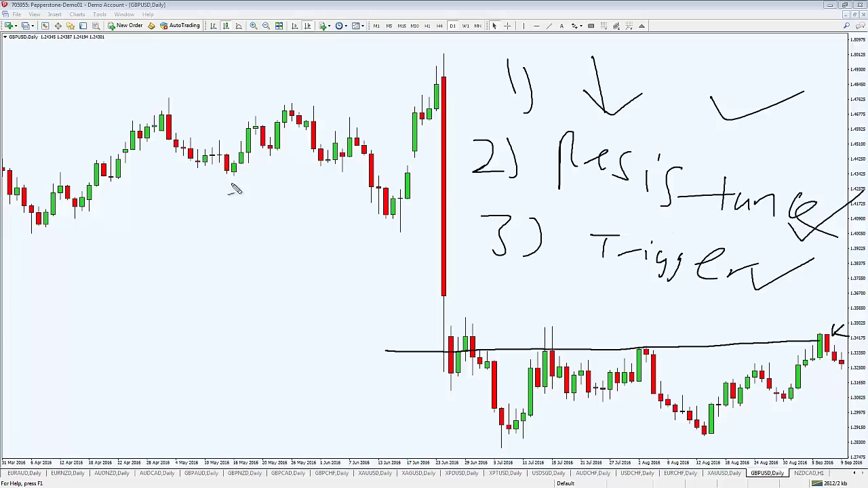
{"action": "mouse_move", "coordinate": [162, 203]}
{"action": "left_mouse_down"}
{"action": "mouse_move", "coordinate": [199, 163]}
{"action": "mouse_move", "coordinate": [196, 144]}
{"action": "mouse_move", "coordinate": [178, 164]}
{"action": "mouse_move", "coordinate": [198, 150]}
{"action": "mouse_move", "coordinate": [196, 160]}
{"action": "left_mouse_up"}
{"action": "key", "text": "Escape"}
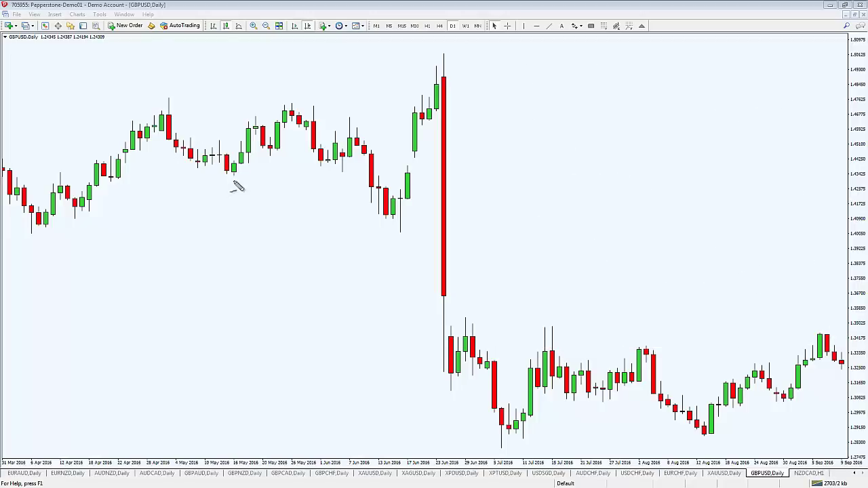
- Switch to the NZDCAD H1 chart and write '1)' with a downward trend arrow
{"action": "left_click_drag", "start_coordinate": [204, 120], "coordinate": [191, 144]}
{"action": "key", "text": "ctrl+Tab"}
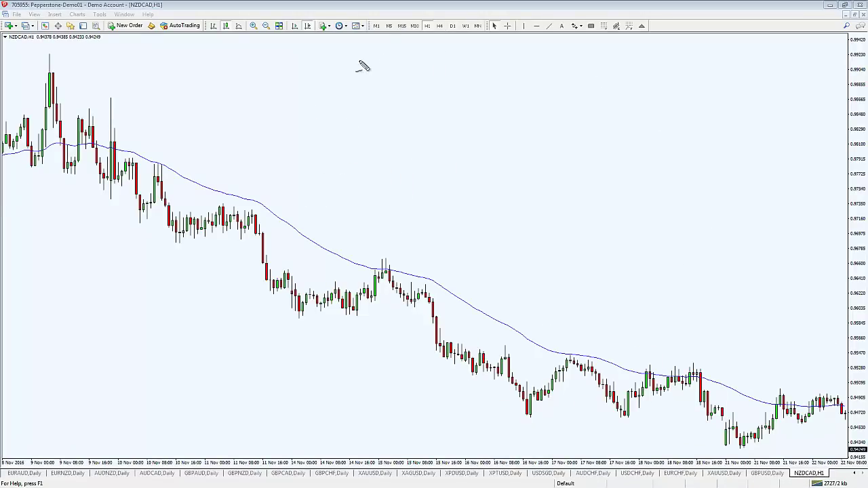
{"action": "left_click_drag", "start_coordinate": [353, 59], "coordinate": [363, 108]}
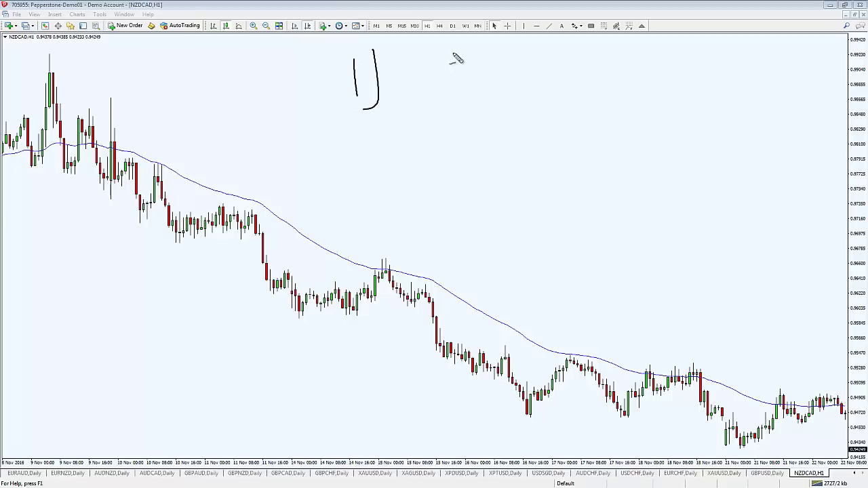
{"action": "mouse_move", "coordinate": [453, 49]}
{"action": "left_mouse_down"}
{"action": "mouse_move", "coordinate": [460, 103]}
{"action": "mouse_move", "coordinate": [485, 80]}
{"action": "left_mouse_up"}
- Write '2)' and draw an arrow labelled '50' pointing at the moving average
{"action": "left_click", "coordinate": [328, 135]}
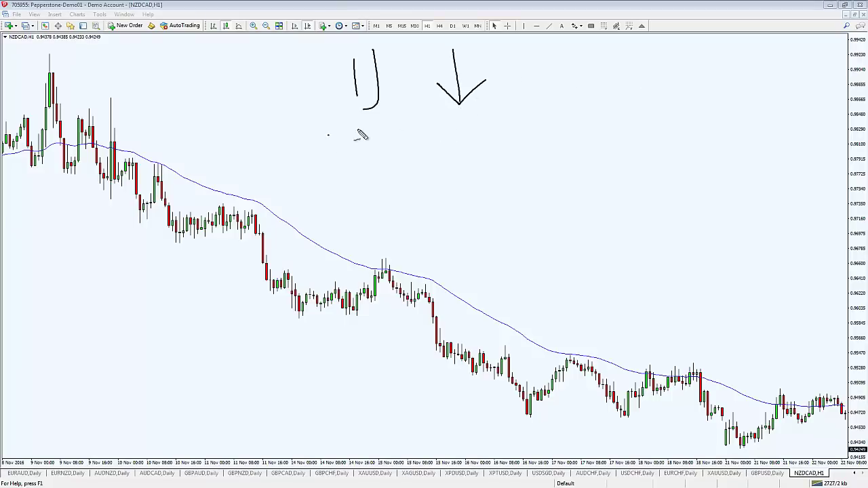
{"action": "left_click_drag", "start_coordinate": [354, 139], "coordinate": [402, 160]}
{"action": "left_click_drag", "start_coordinate": [406, 126], "coordinate": [396, 199]}
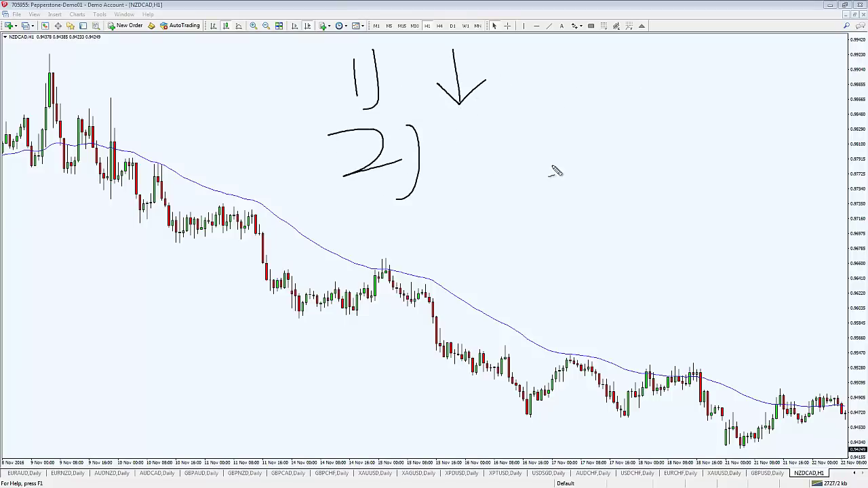
{"action": "mouse_move", "coordinate": [505, 248]}
{"action": "left_mouse_down"}
{"action": "mouse_move", "coordinate": [493, 296]}
{"action": "mouse_move", "coordinate": [480, 300]}
{"action": "mouse_move", "coordinate": [501, 304]}
{"action": "left_mouse_up"}
{"action": "mouse_move", "coordinate": [541, 248]}
{"action": "left_mouse_down"}
{"action": "mouse_move", "coordinate": [519, 268]}
{"action": "mouse_move", "coordinate": [519, 288]}
{"action": "left_mouse_up"}
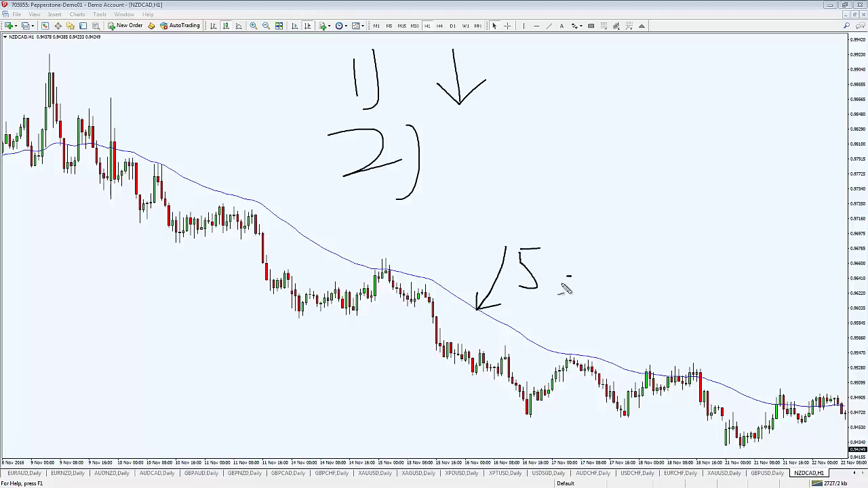
{"action": "left_click_drag", "start_coordinate": [584, 276], "coordinate": [562, 279]}
- Mark the three points where price touched the 50 moving average, reinforcing the first two marks
{"action": "left_click_drag", "start_coordinate": [358, 269], "coordinate": [411, 270]}
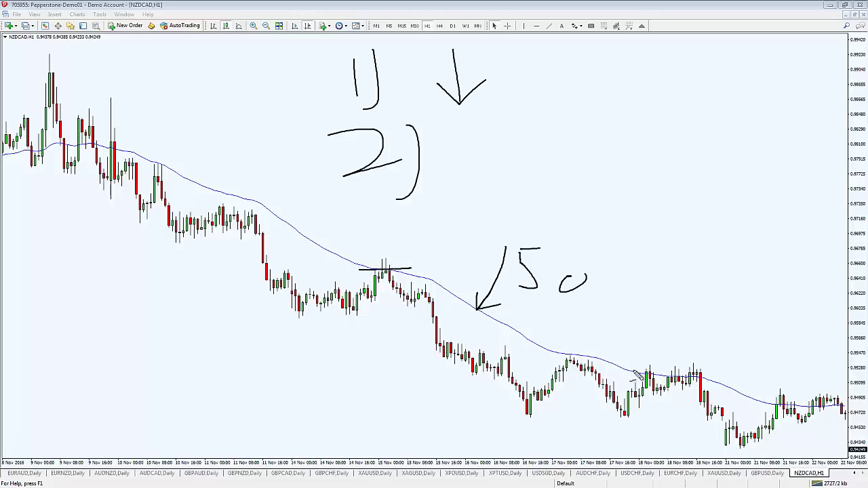
{"action": "left_click_drag", "start_coordinate": [632, 370], "coordinate": [690, 375]}
{"action": "left_click_drag", "start_coordinate": [758, 401], "coordinate": [795, 402]}
{"action": "left_click_drag", "start_coordinate": [372, 272], "coordinate": [416, 270]}
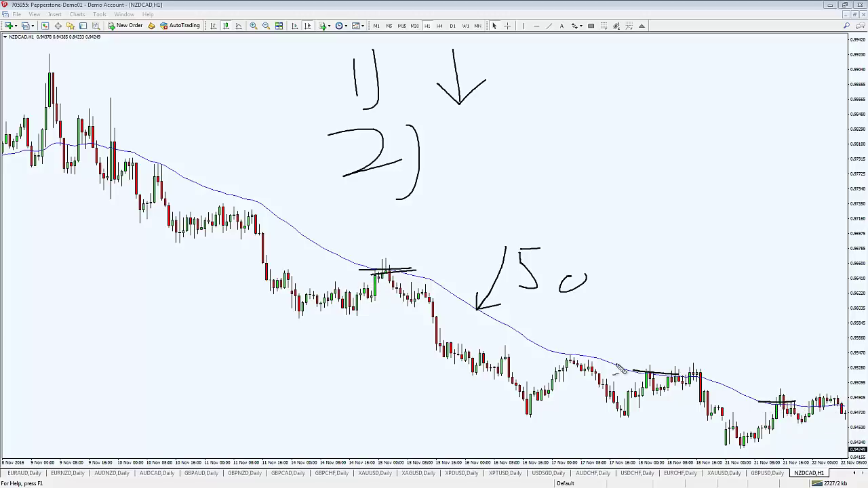
{"action": "left_click_drag", "start_coordinate": [629, 365], "coordinate": [701, 370]}
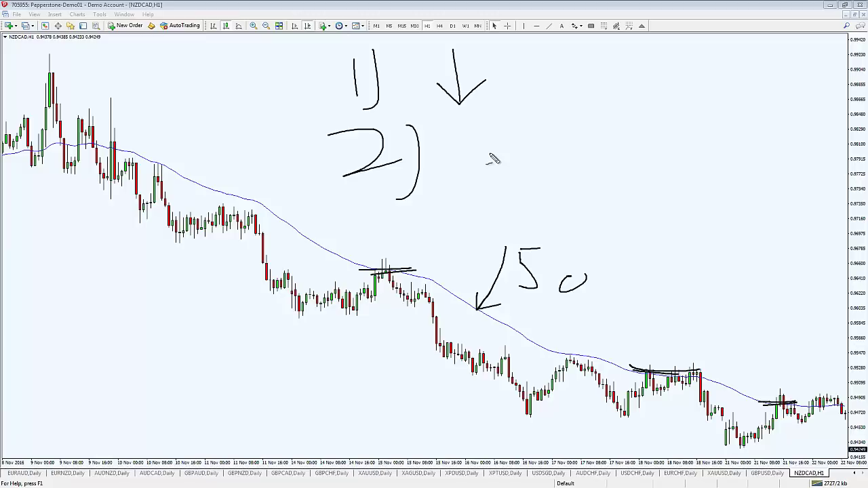
- Write 'MA' beside step 2) and '3)' to the right of the 50 label
{"action": "mouse_move", "coordinate": [487, 181]}
{"action": "left_mouse_down"}
{"action": "mouse_move", "coordinate": [519, 159]}
{"action": "mouse_move", "coordinate": [538, 173]}
{"action": "left_mouse_up"}
{"action": "mouse_move", "coordinate": [540, 188]}
{"action": "left_mouse_down"}
{"action": "mouse_move", "coordinate": [589, 190]}
{"action": "mouse_move", "coordinate": [563, 180]}
{"action": "left_mouse_up"}
{"action": "left_click_drag", "start_coordinate": [616, 243], "coordinate": [634, 290]}
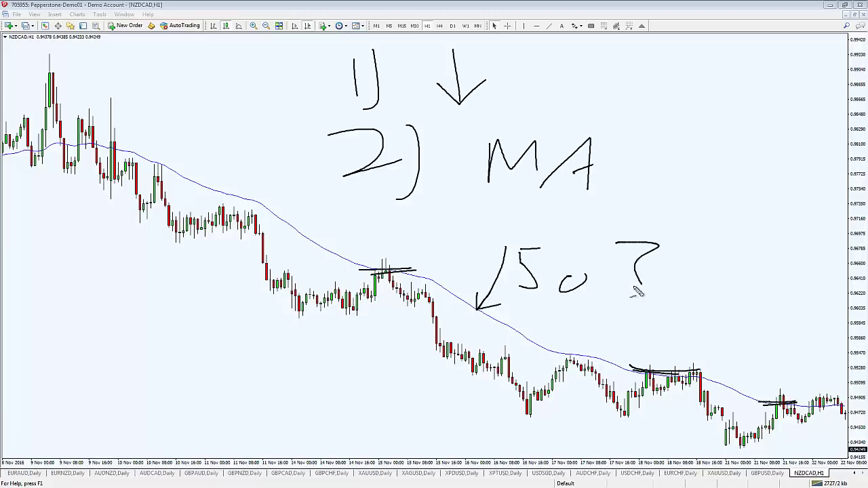
{"action": "left_click_drag", "start_coordinate": [674, 242], "coordinate": [643, 291]}
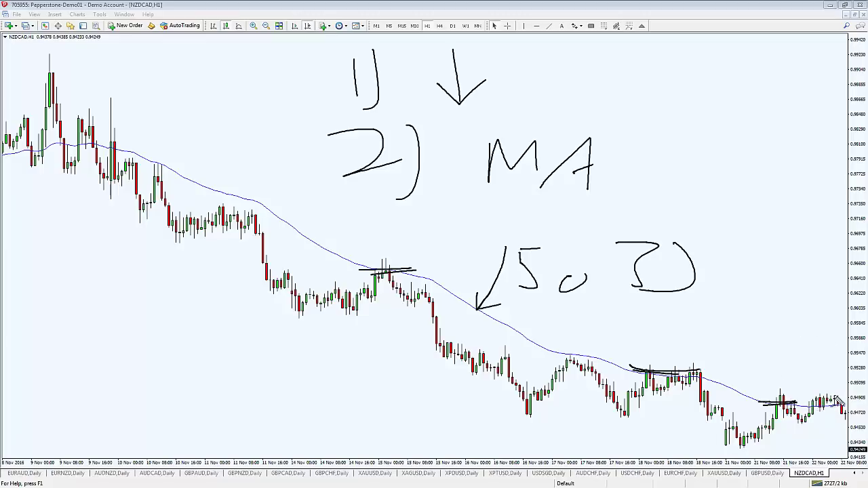
- Box the latest price range, write '3) Break', then erase all annotations
{"action": "mouse_move", "coordinate": [805, 394]}
{"action": "left_mouse_down"}
{"action": "mouse_move", "coordinate": [841, 393]}
{"action": "mouse_move", "coordinate": [853, 410]}
{"action": "left_mouse_up"}
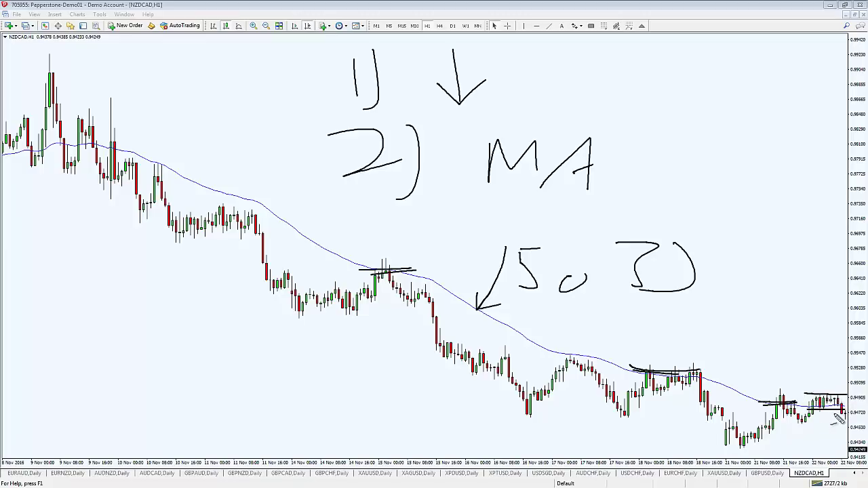
{"action": "left_click_drag", "start_coordinate": [361, 205], "coordinate": [371, 234]}
{"action": "mouse_move", "coordinate": [399, 203]}
{"action": "left_mouse_down"}
{"action": "mouse_move", "coordinate": [397, 236]}
{"action": "mouse_move", "coordinate": [466, 201]}
{"action": "mouse_move", "coordinate": [502, 228]}
{"action": "mouse_move", "coordinate": [578, 217]}
{"action": "mouse_move", "coordinate": [597, 236]}
{"action": "left_mouse_up"}
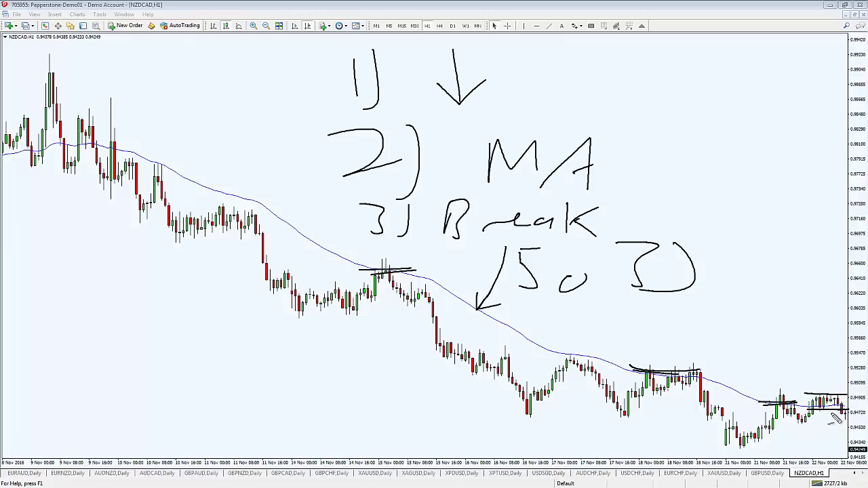
{"action": "key", "text": "Escape"}
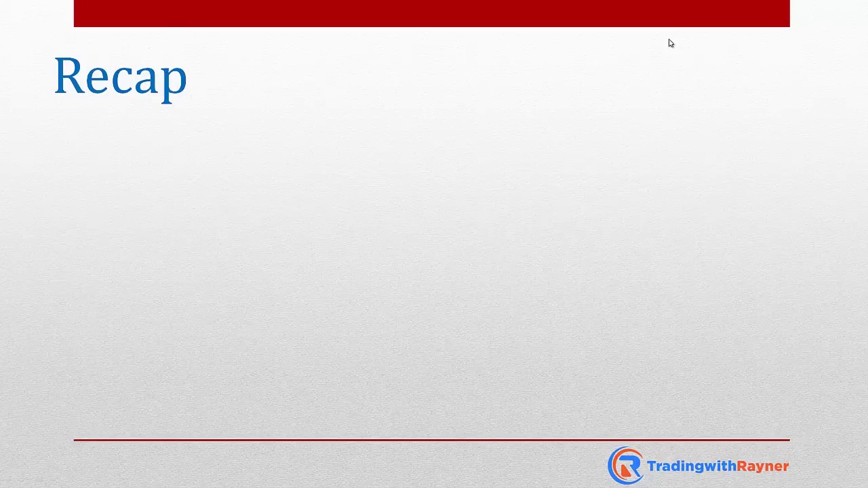
- Reveal the 'Take into consideration time factor' and 'Trend, value, trigger' Recap bullets
{"action": "left_click", "coordinate": [560, 159]}
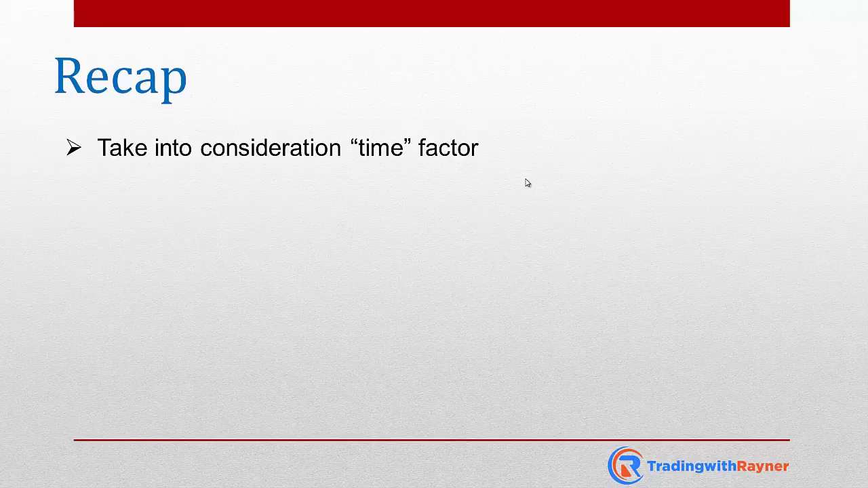
{"action": "left_click", "coordinate": [522, 188]}
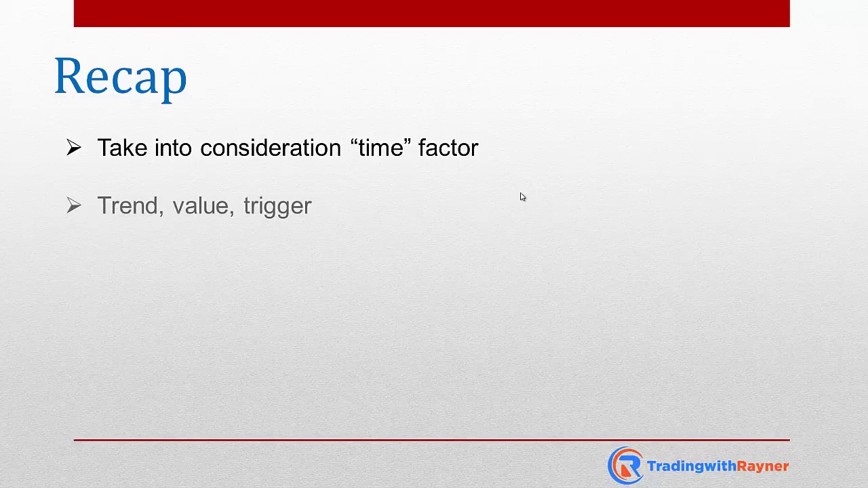